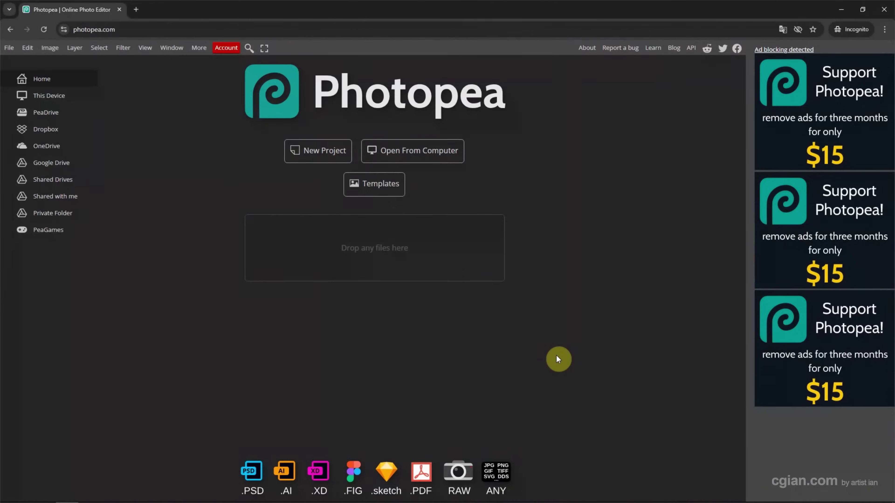
Step: Create a new blank white 1920×1080 document using the FB Event Image preset
left_click(313, 161)
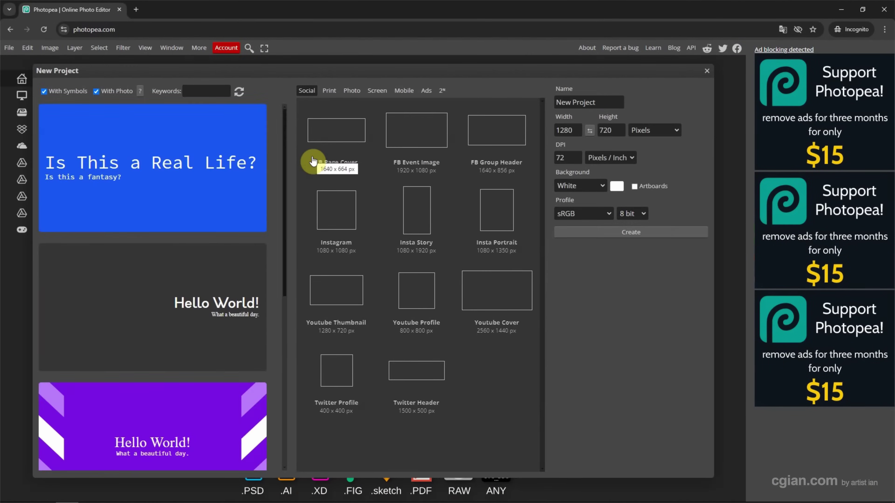
left_click(406, 132)
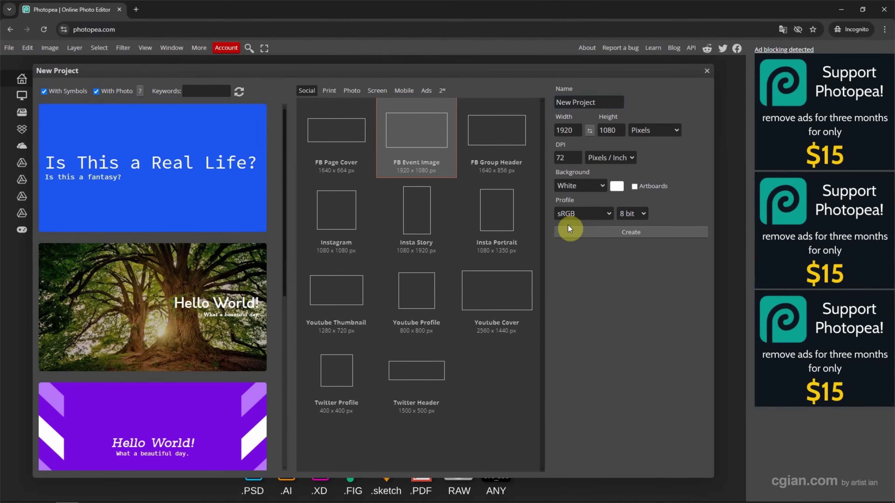
left_click(586, 234)
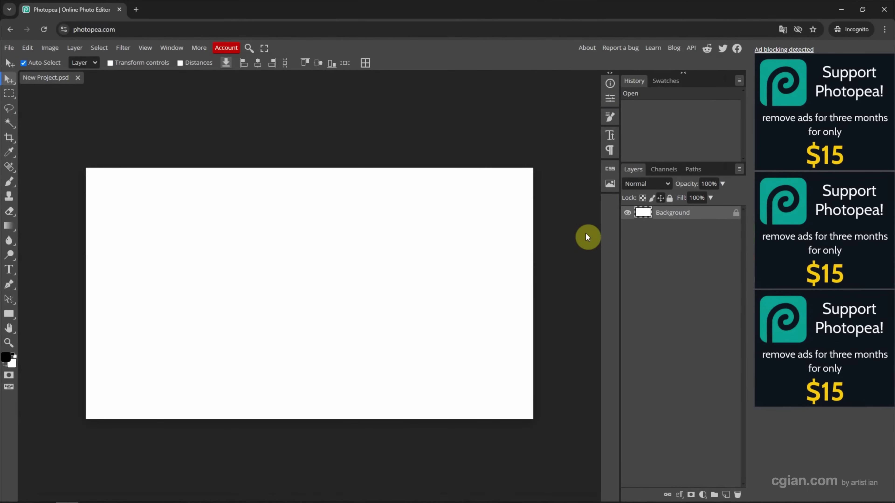
Step: Fit the canvas to the view, then type 'Add Text' as a horizontal text layer and select the whole line
key("ctrl+0")
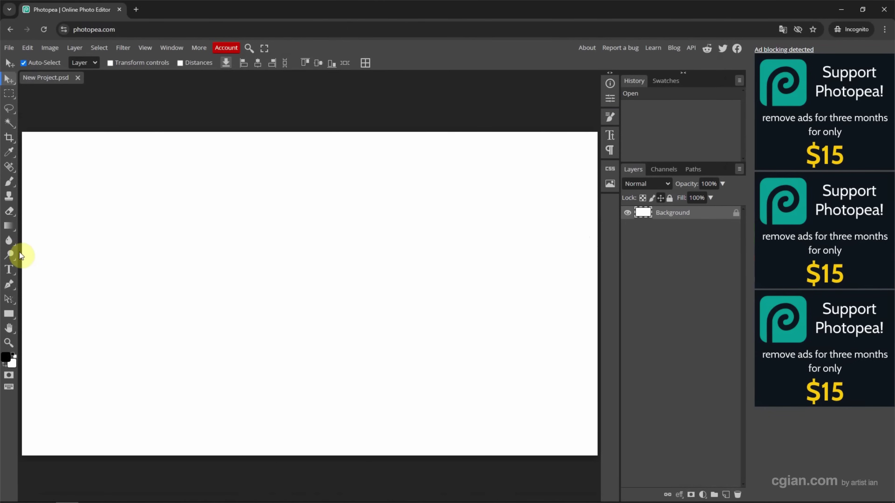
right_click(9, 273)
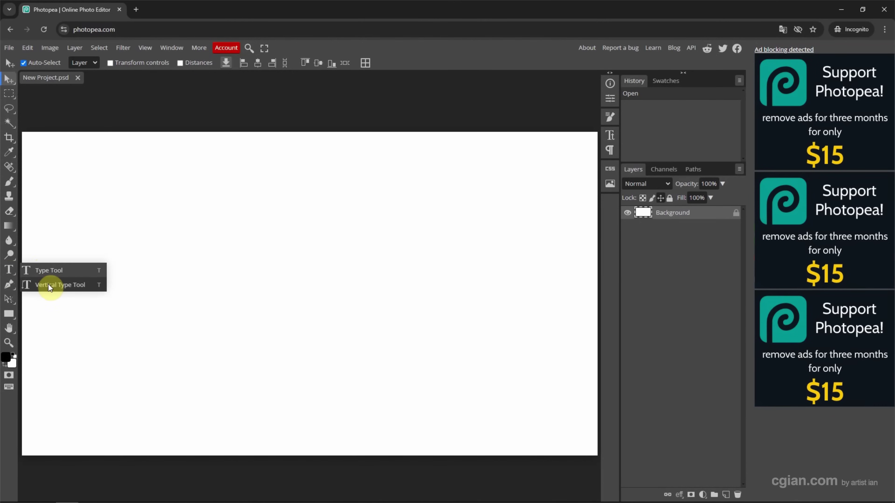
left_click(56, 270)
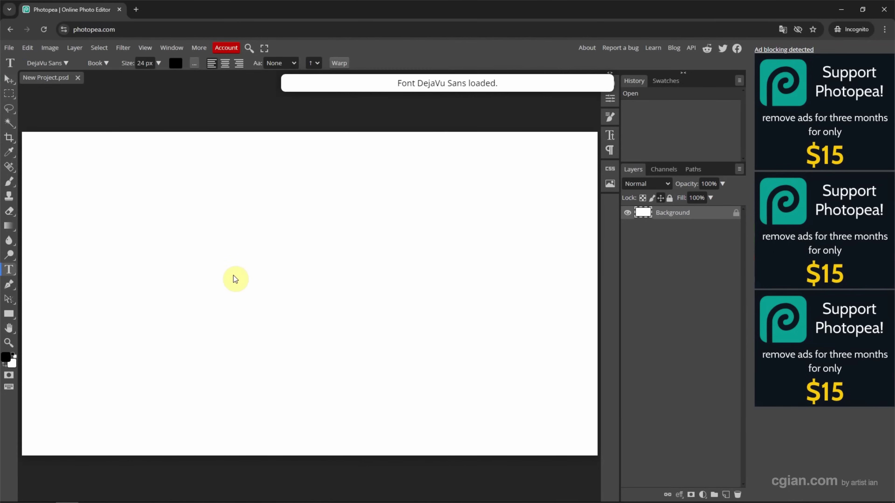
left_click(237, 288)
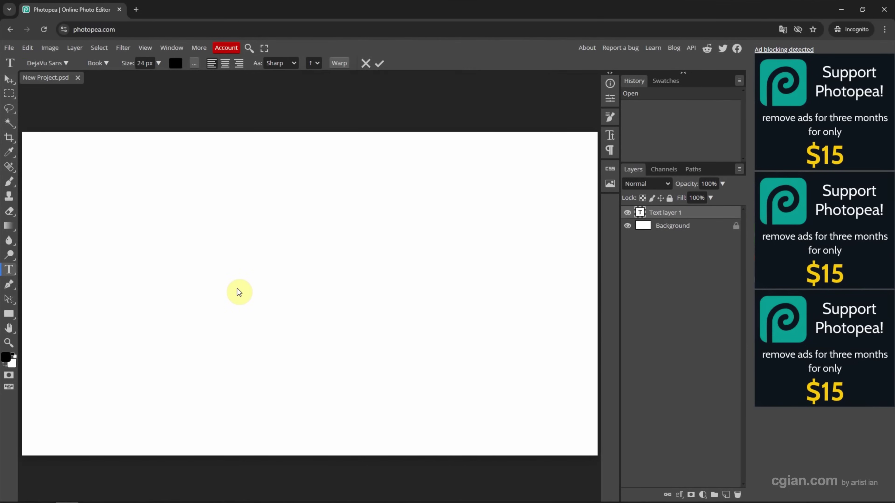
type("Add Text")
left_click_drag(237, 289, 264, 286)
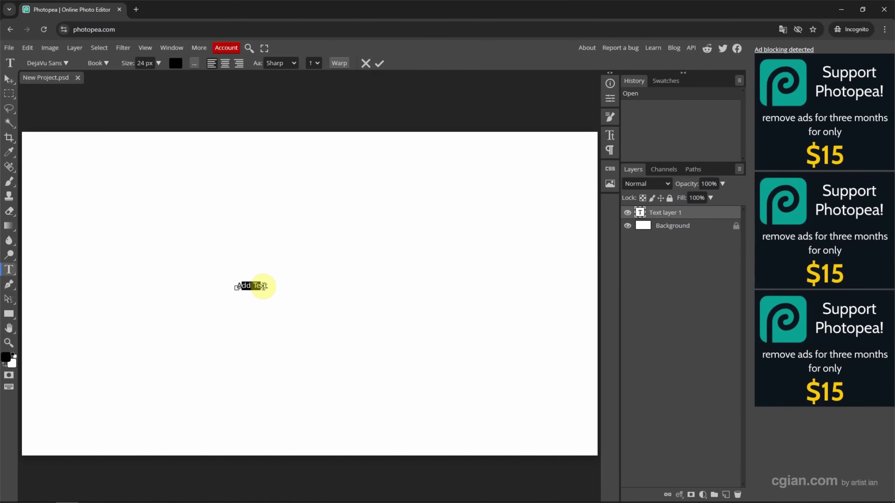
triple_click(263, 286)
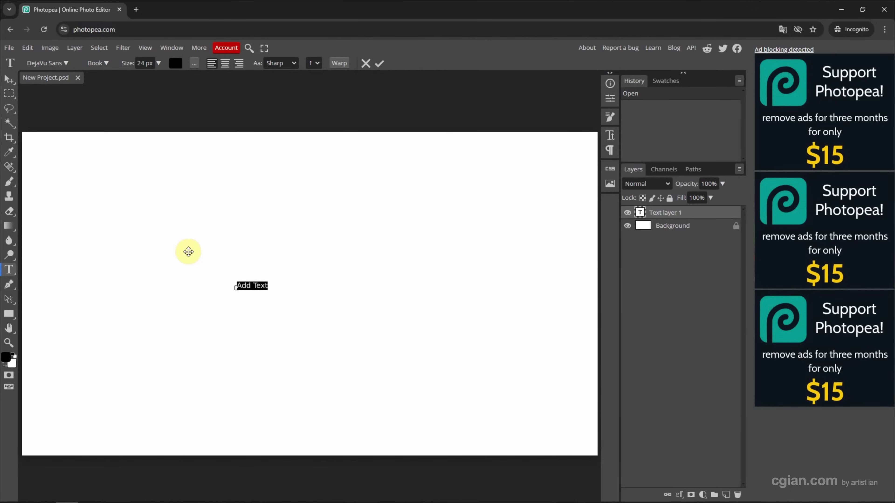
Step: Set the text size to 200 px
left_click(162, 64)
mouse_move(158, 74)
left_mouse_down()
mouse_move(151, 75)
mouse_move(170, 84)
left_mouse_up()
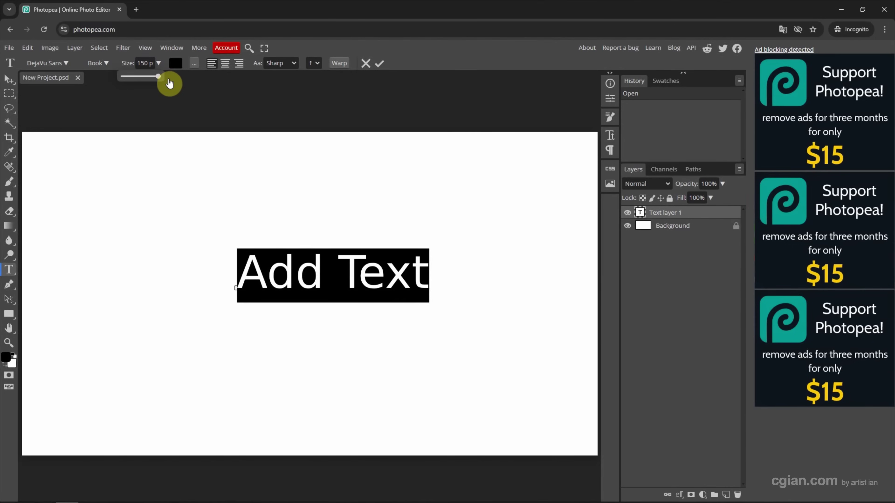
left_click(144, 62)
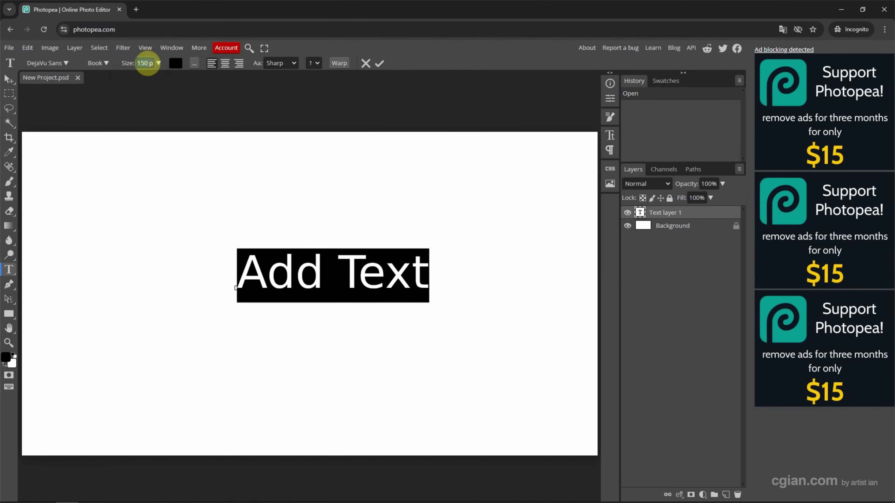
type("200")
key("Return")
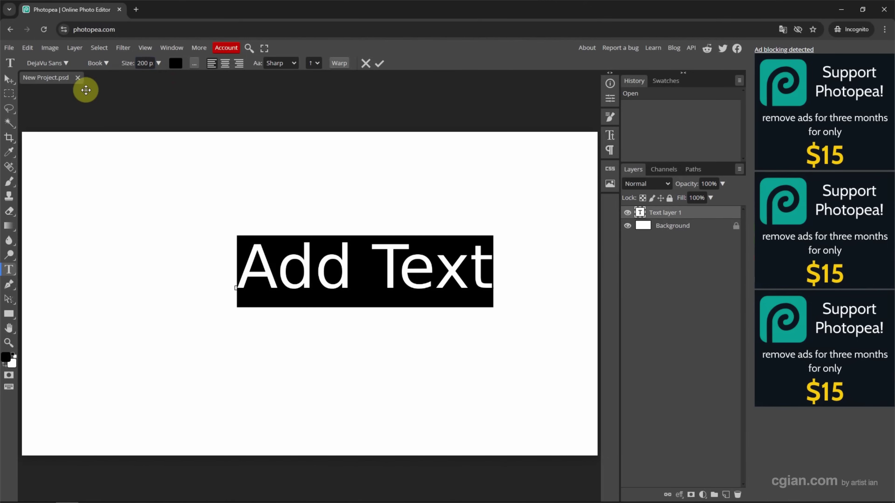
Step: After briefly trying Dihjauti S, change the font to DejaVu Sans Bold
left_click(65, 63)
scroll(73, 159, "down", 10)
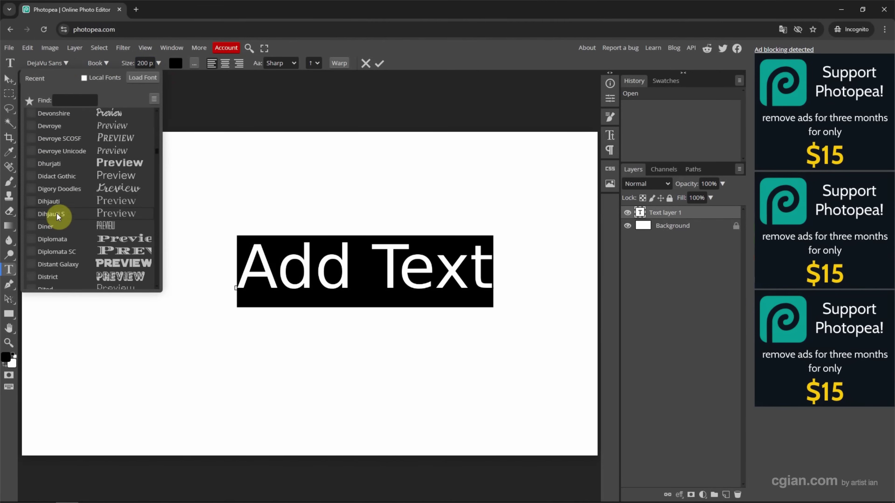
left_click(56, 214)
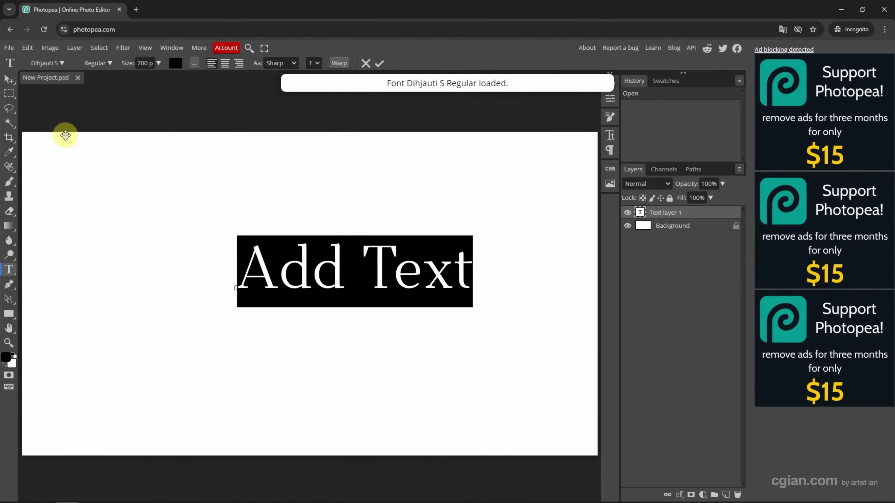
left_click(58, 66)
left_click(60, 106)
type("dej")
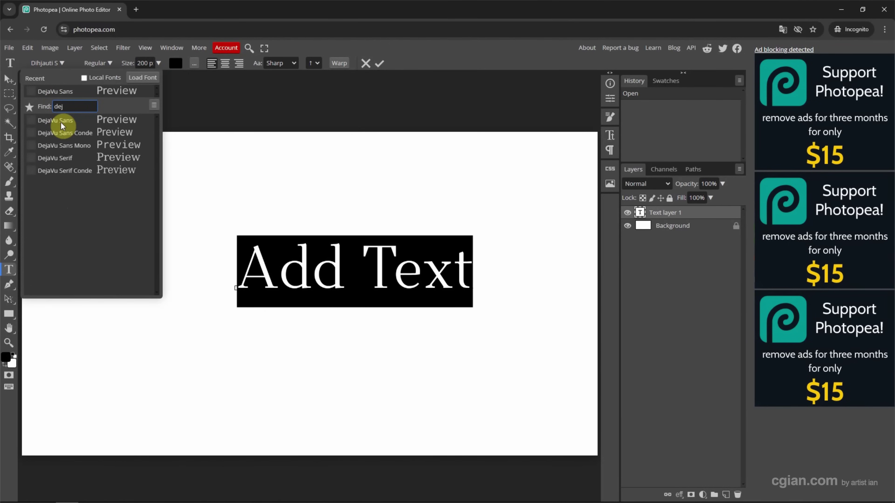
left_click(62, 120)
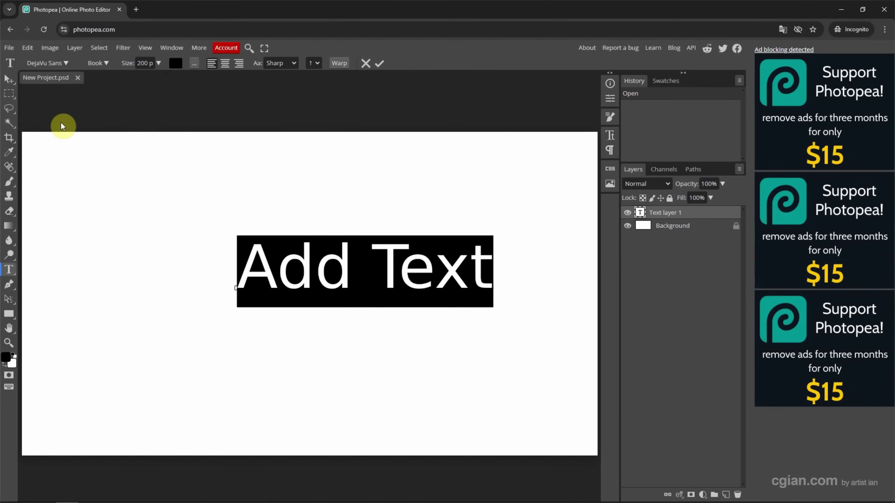
left_click(94, 63)
left_click(95, 117)
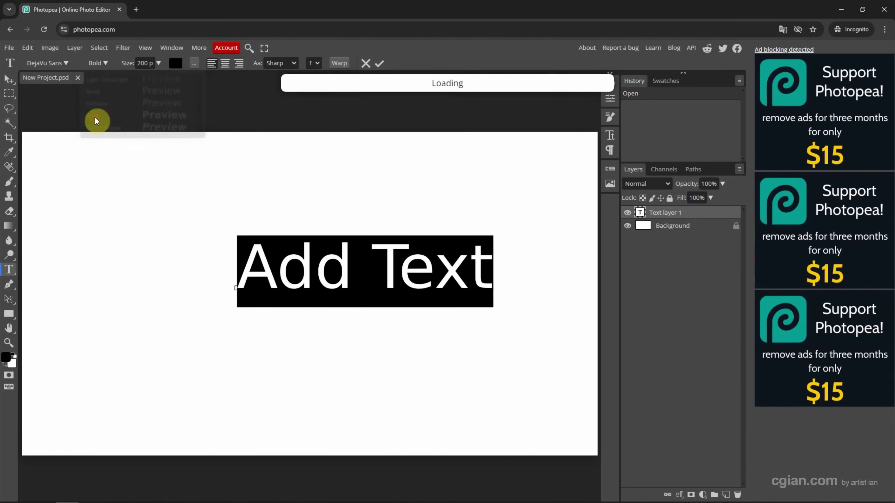
Step: Set the text colour to blue #007eff in the Color Picker
left_click(175, 63)
mouse_move(145, 143)
left_mouse_down()
mouse_move(172, 143)
mouse_move(197, 122)
left_mouse_up()
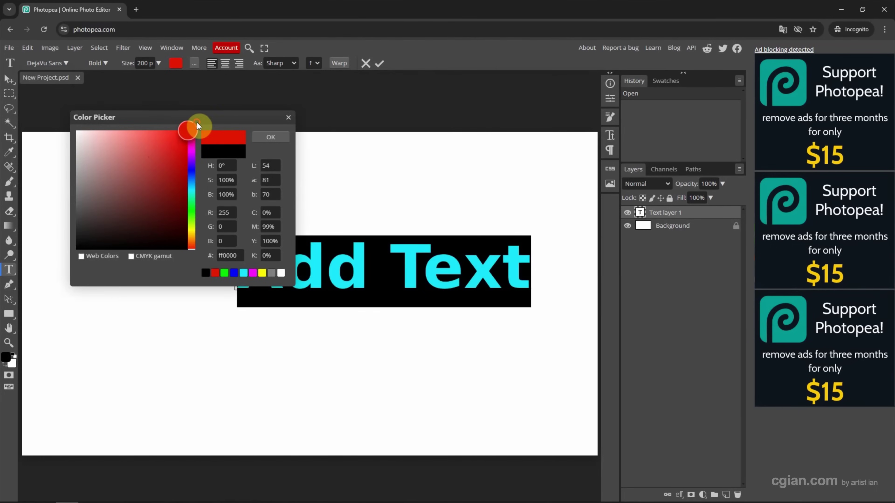
left_click_drag(191, 201, 195, 179)
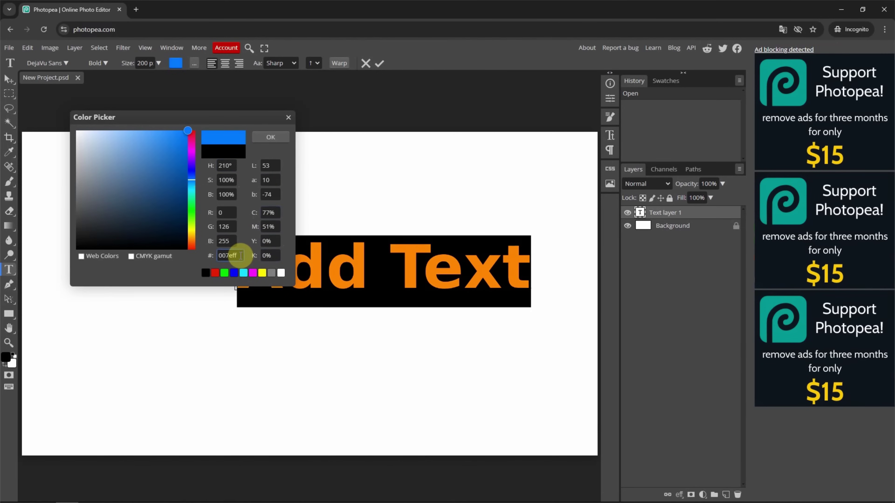
left_click(258, 140)
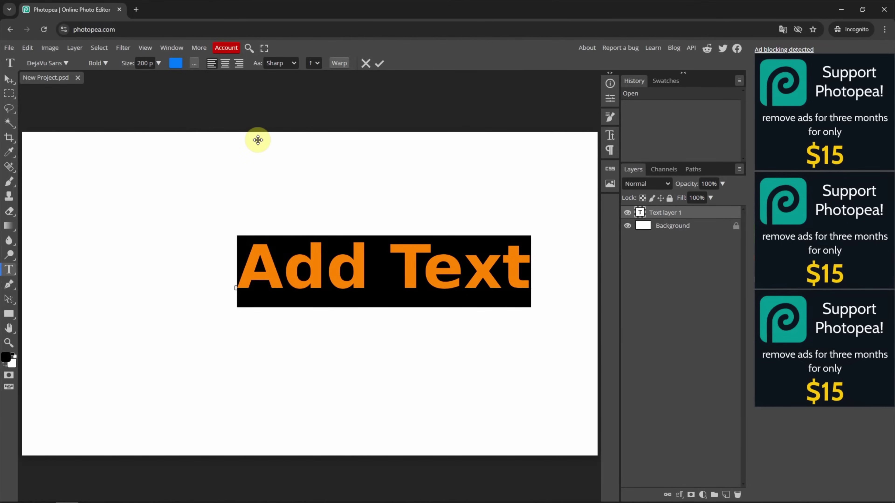
Step: Add a 10 px black stroke outline to the text
left_click(194, 64)
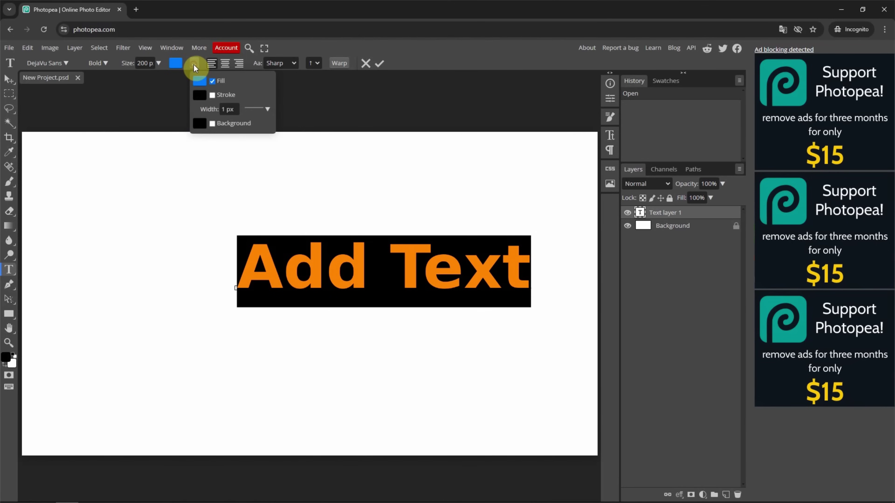
left_click(212, 96)
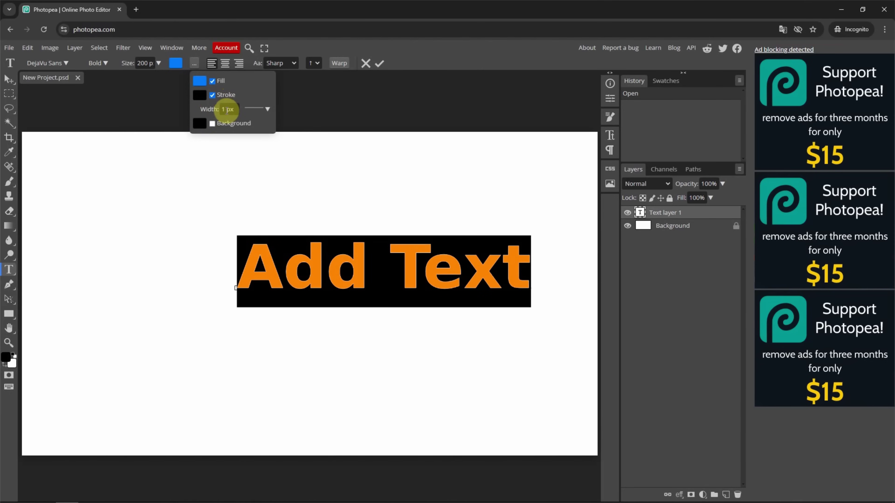
left_click(231, 109)
type("10")
key("Return")
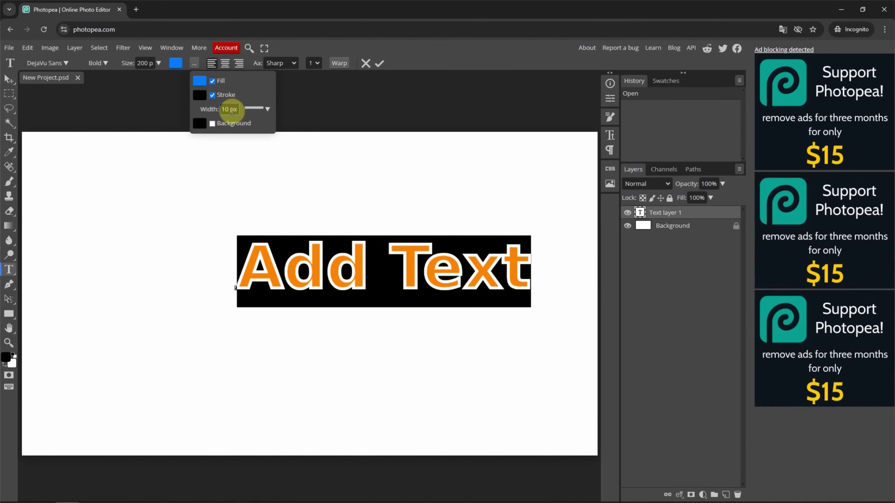
left_click(200, 101)
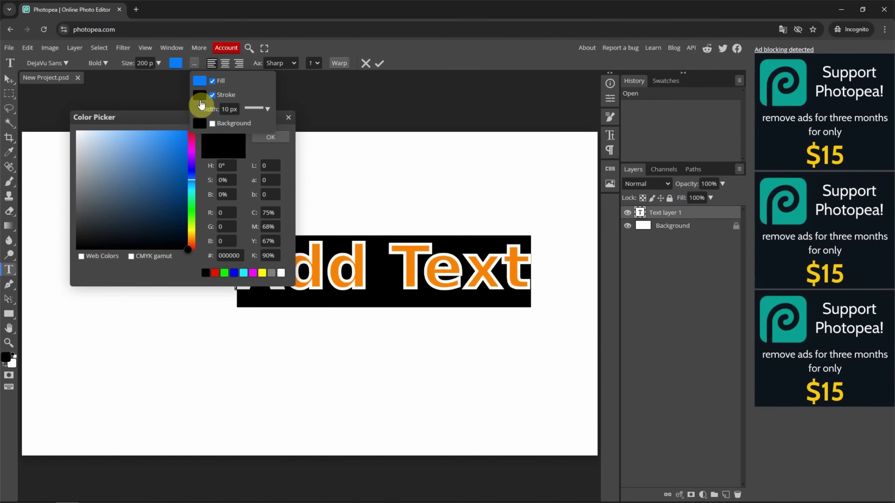
left_click(258, 141)
Step: Turn the stroke off and keep only the solid fill enabled
left_click(194, 64)
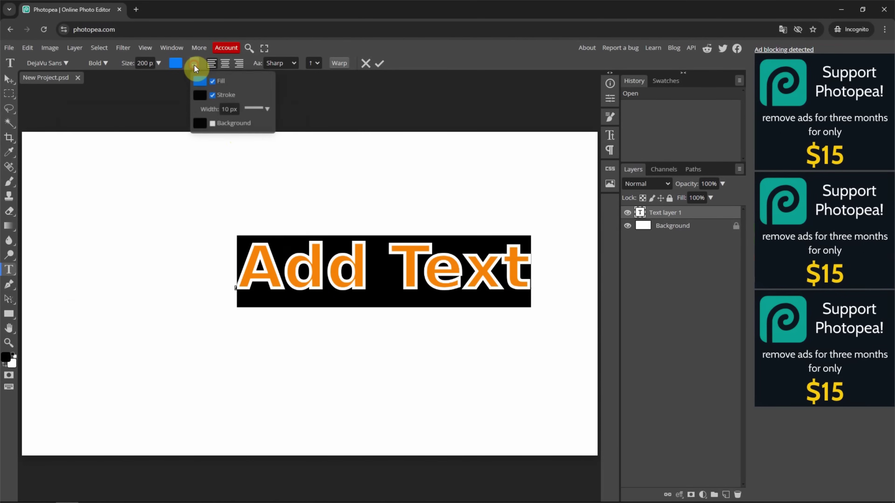
left_click(213, 81)
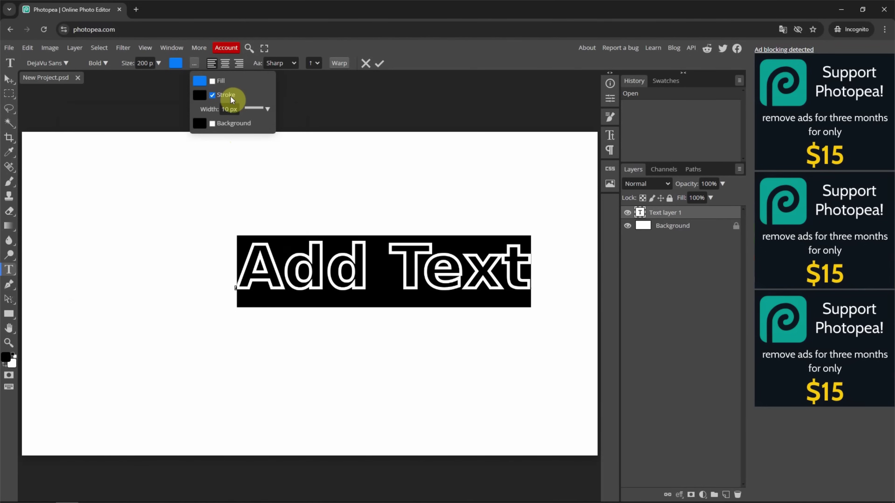
left_click(213, 95)
left_click(213, 81)
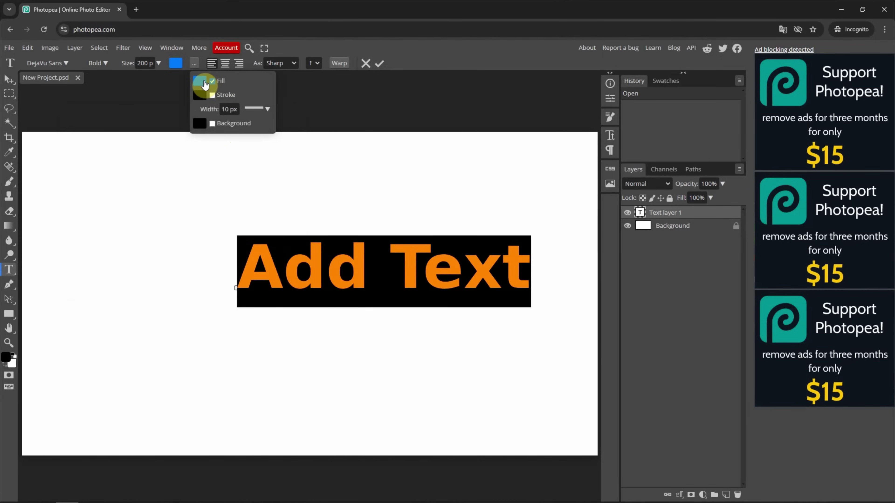
Step: After trying centre and right alignment, set the text back to left alignment
left_click(212, 64)
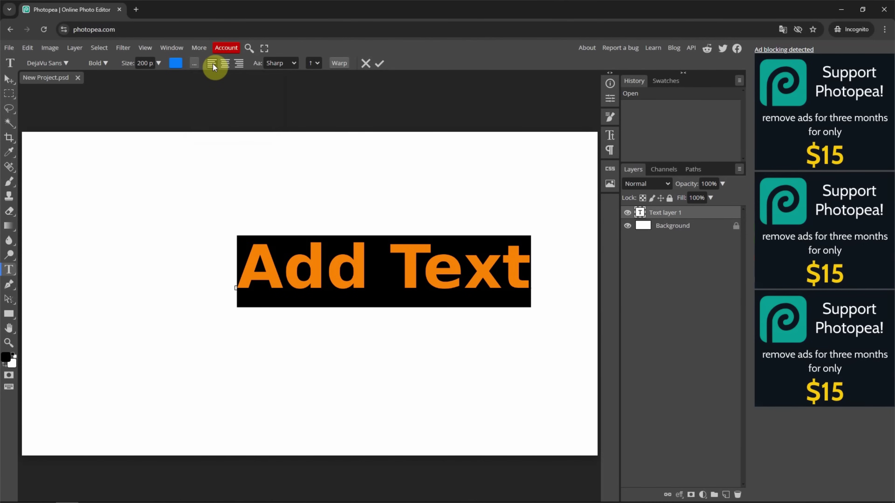
left_click(223, 64)
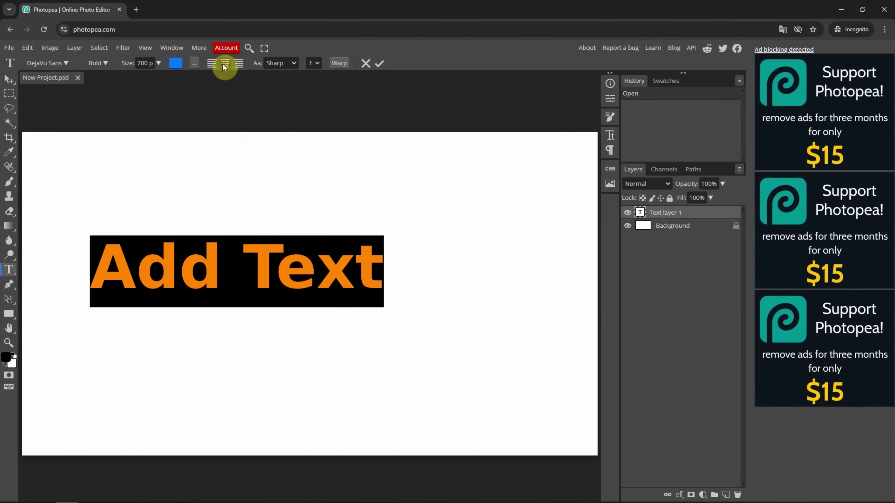
left_click(238, 66)
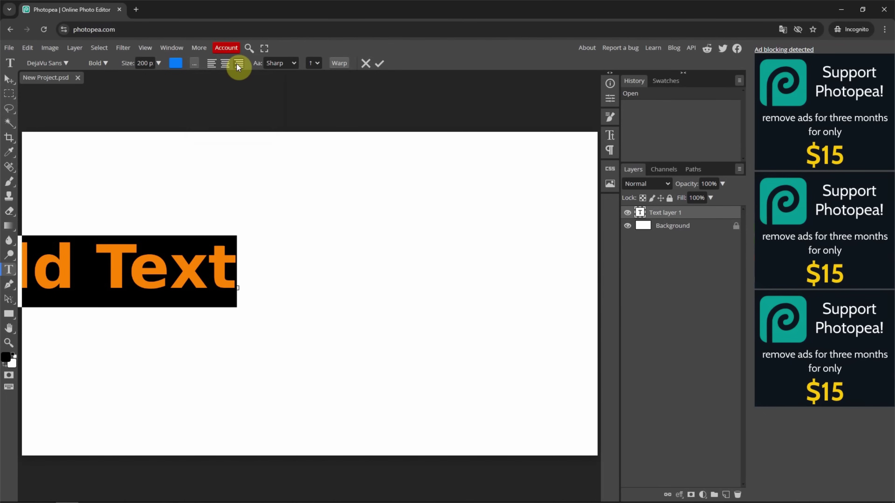
left_click(211, 64)
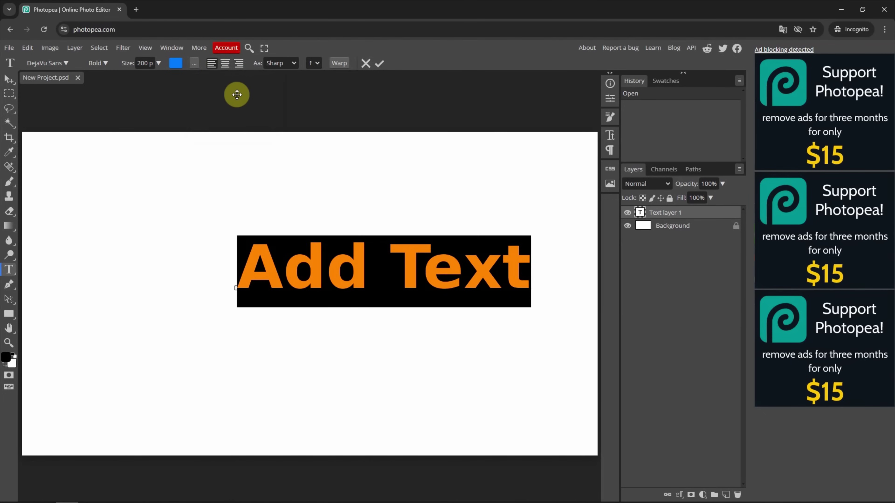
Step: Apply an Arc warp with 64% bend, 22% horizontal and -1% vertical distortion
left_click(339, 63)
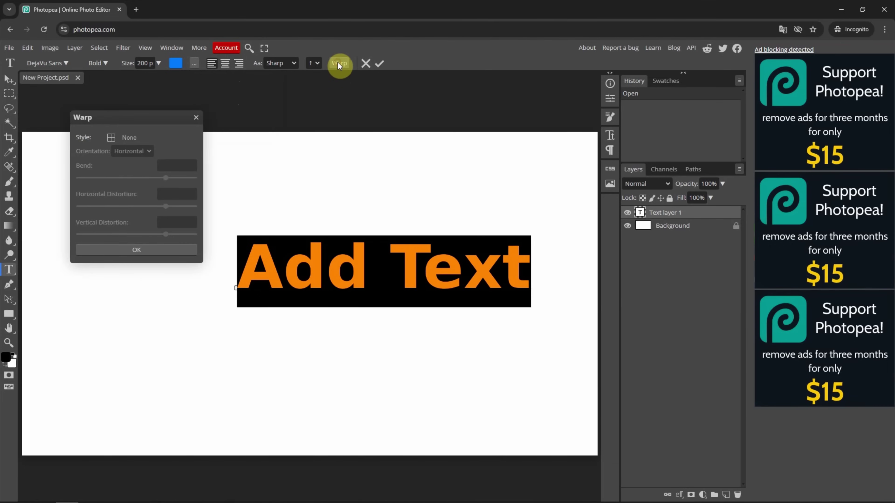
left_click(122, 138)
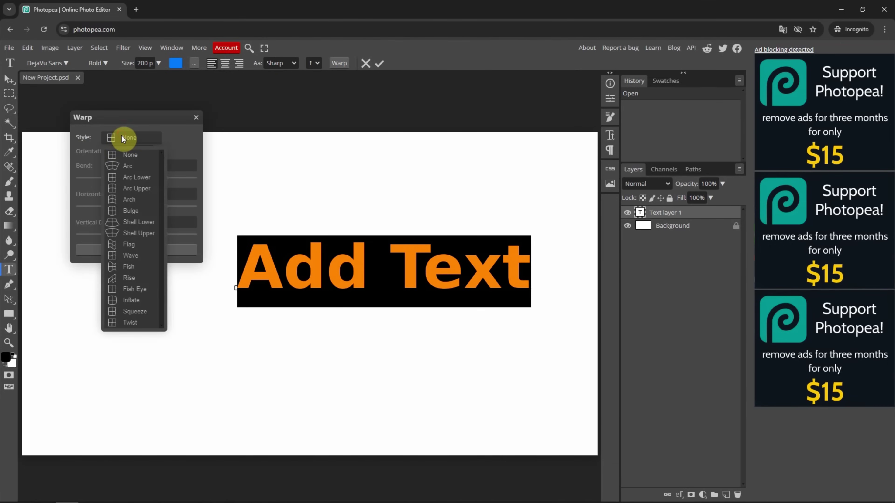
left_click(126, 166)
mouse_move(164, 181)
left_mouse_down()
mouse_move(156, 180)
mouse_move(173, 181)
left_mouse_up()
left_click_drag(139, 210, 150, 208)
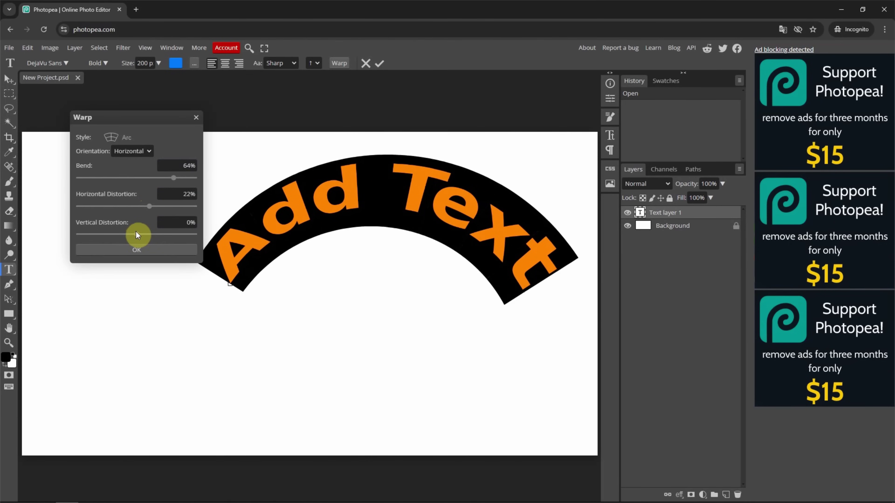
mouse_move(134, 235)
left_mouse_down()
mouse_move(124, 237)
mouse_move(136, 235)
left_mouse_up()
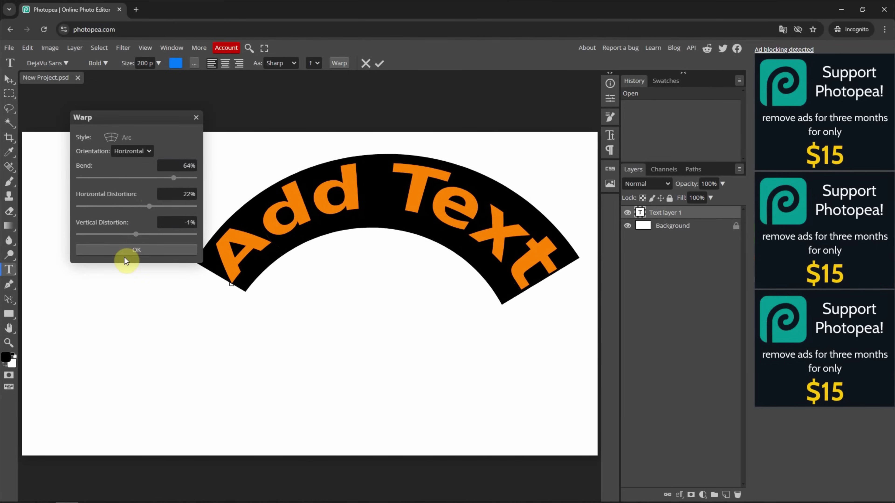
left_click(156, 249)
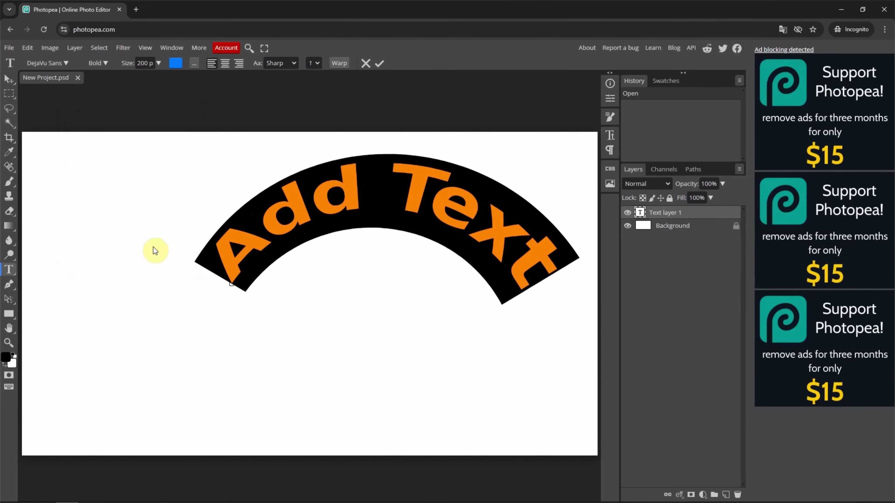
Step: Commit the arched text and review its Character and Paragraph settings
left_click(380, 64)
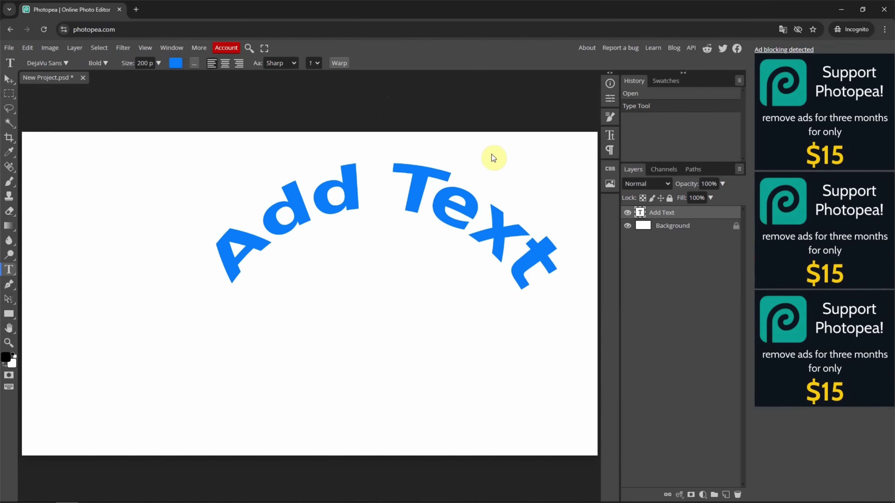
left_click(608, 136)
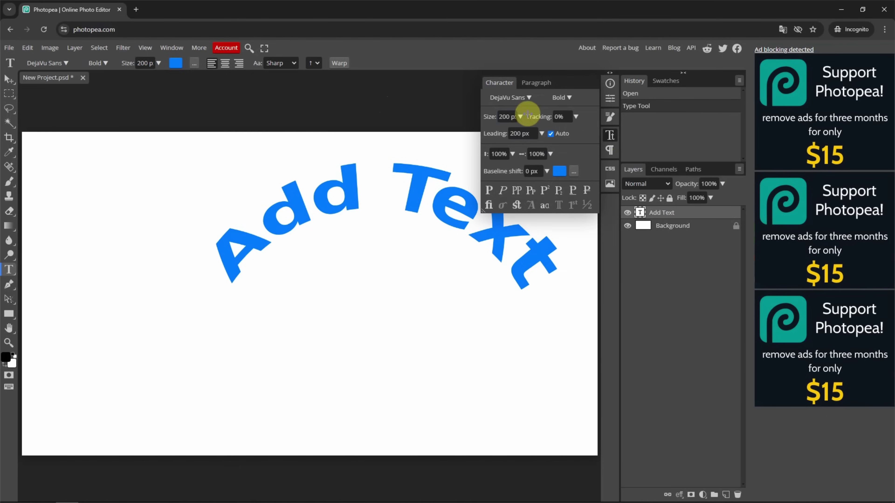
left_click(536, 83)
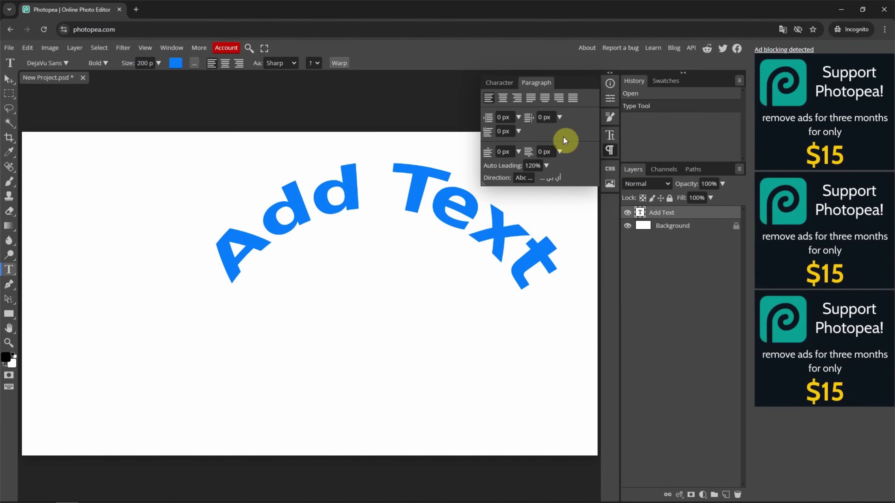
left_click(7, 81)
Step: Drag the arched text left and down, then reopen it for text editing
right_click(7, 81)
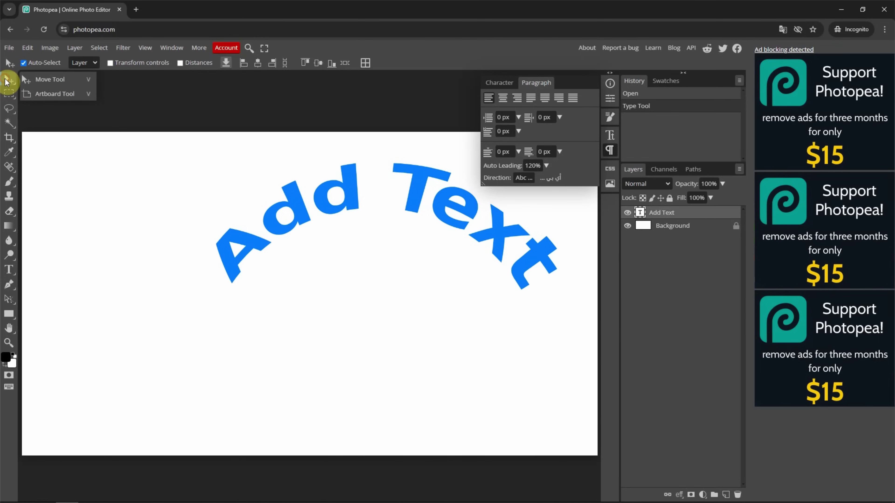
left_click_drag(334, 186, 281, 233)
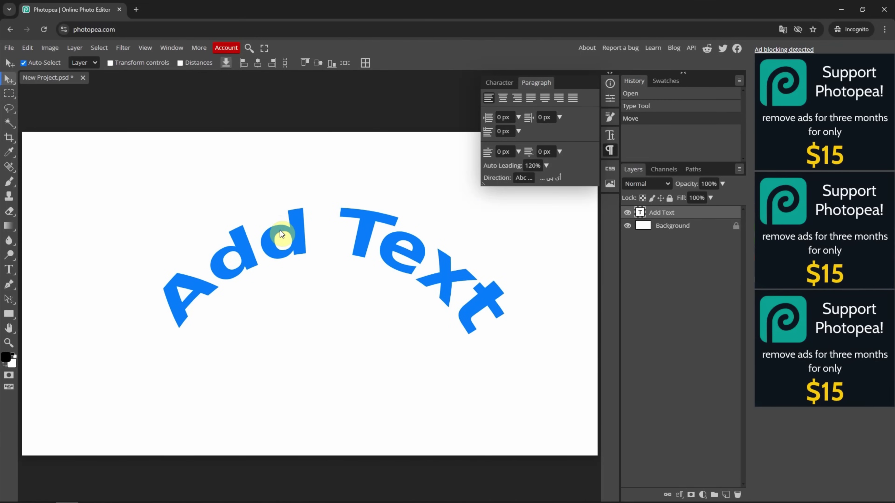
left_click(9, 271)
left_click(216, 262)
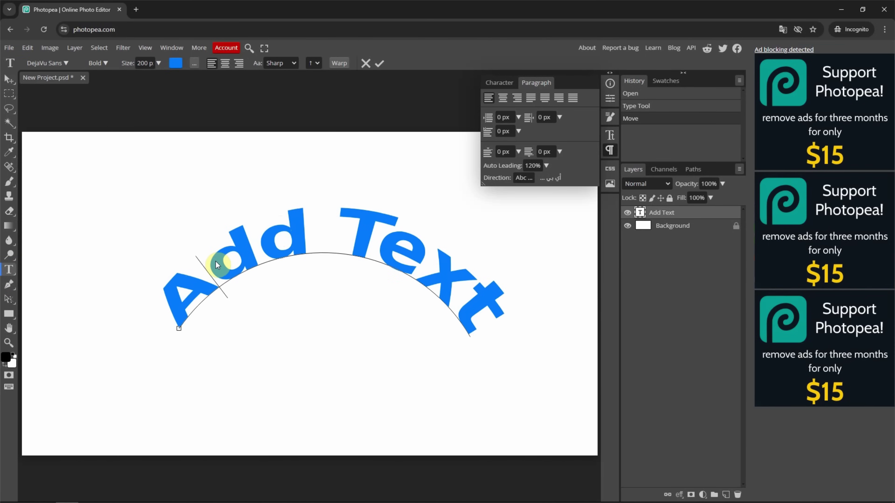